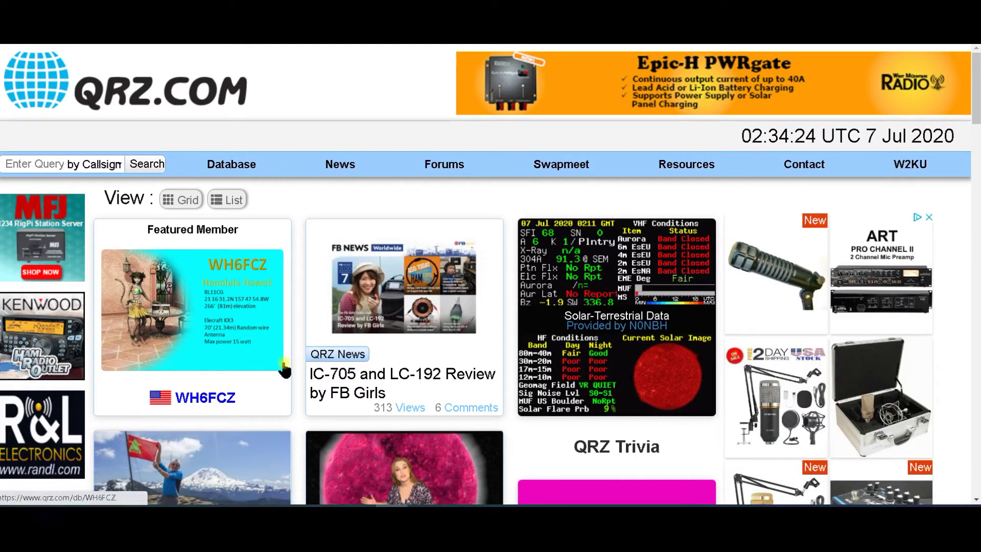
- Scroll through the QRZ.com home page to look over its content
scroll(316, 282, down, 2)
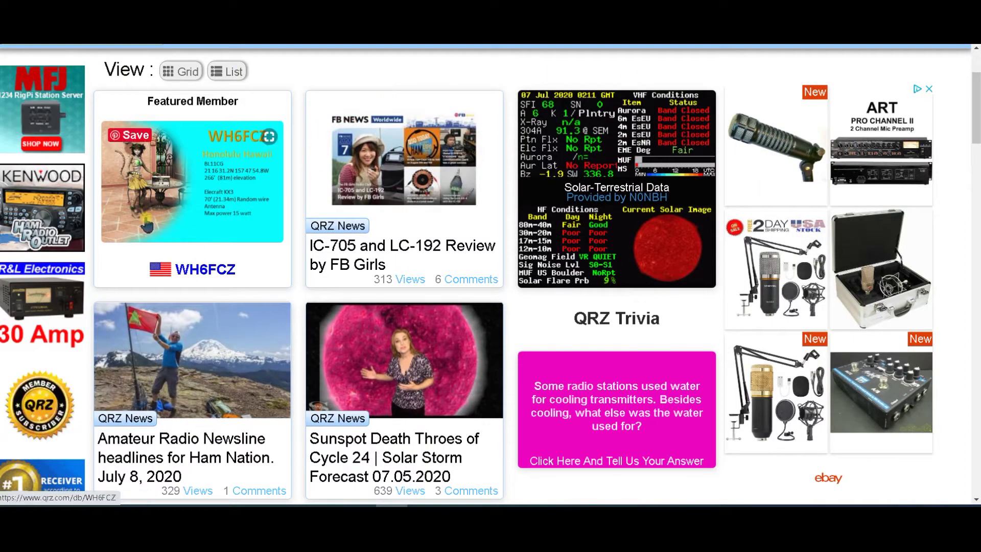
scroll(197, 229, down, 2)
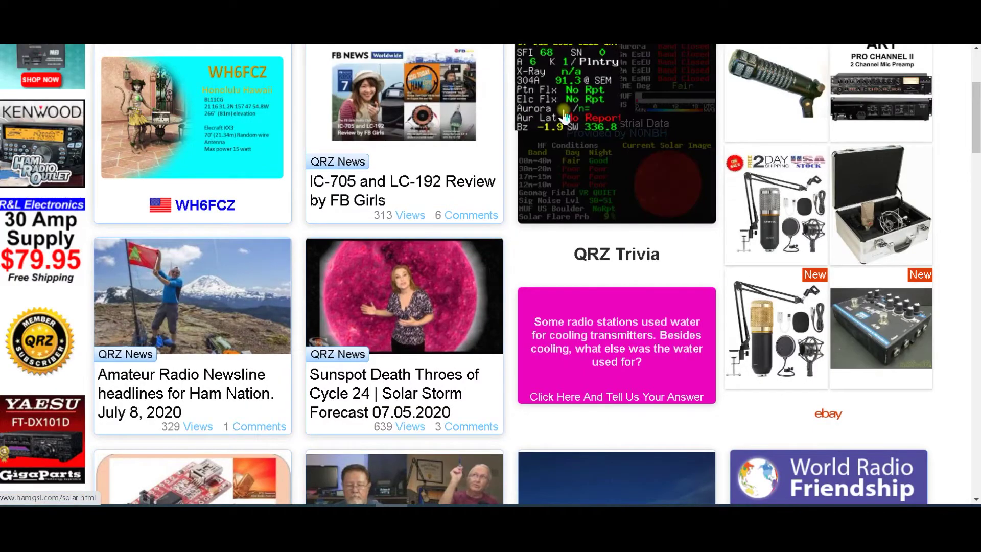
scroll(301, 271, down, 4)
scroll(301, 272, down, 3)
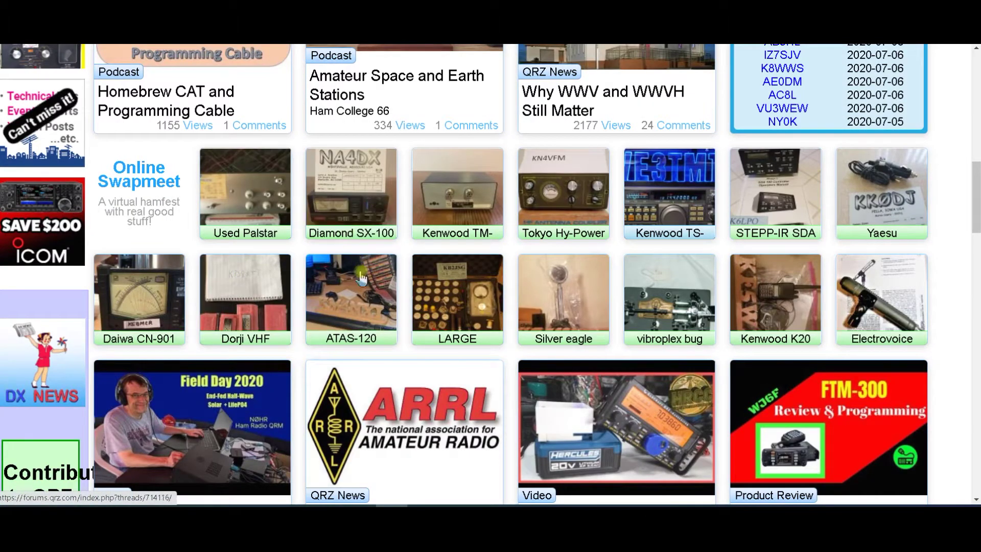
scroll(657, 299, down, 7)
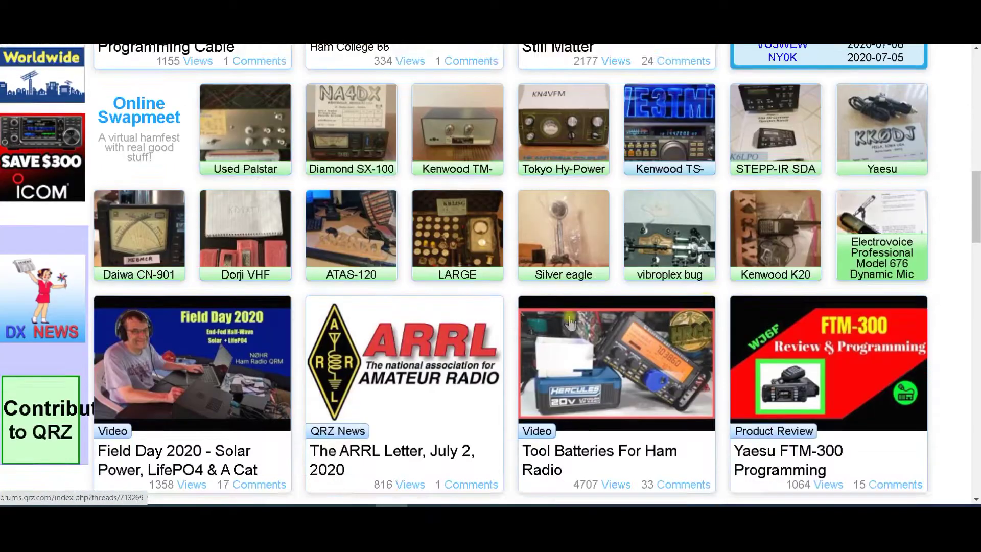
scroll(388, 327, up, 3)
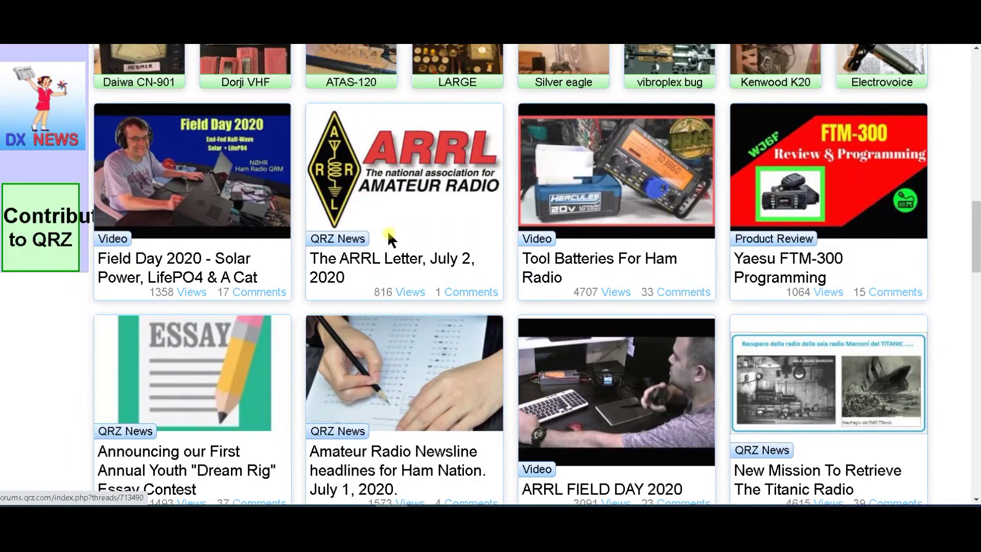
scroll(388, 234, down, 2)
scroll(389, 240, down, 5)
scroll(393, 245, down, 3)
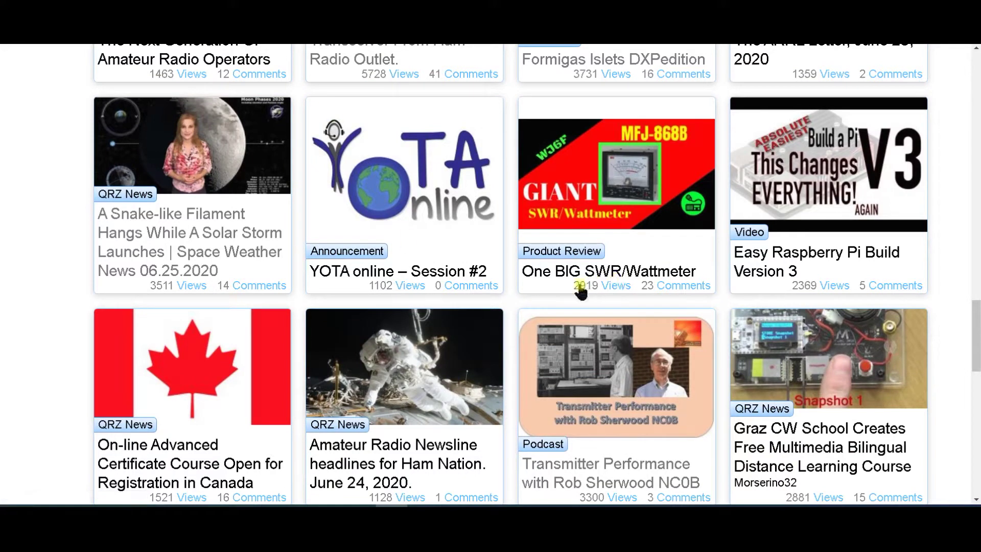
scroll(405, 341, up, 10)
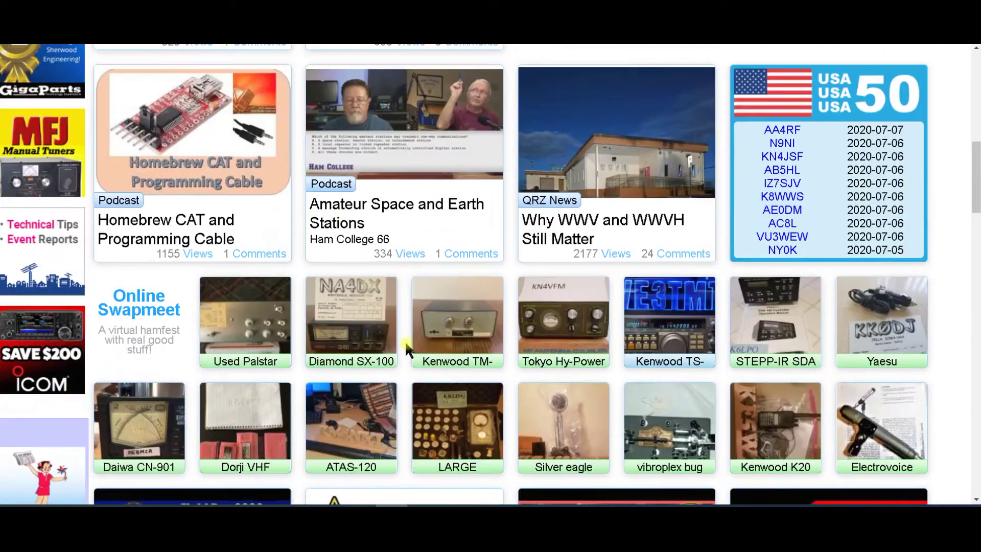
scroll(406, 344, up, 10)
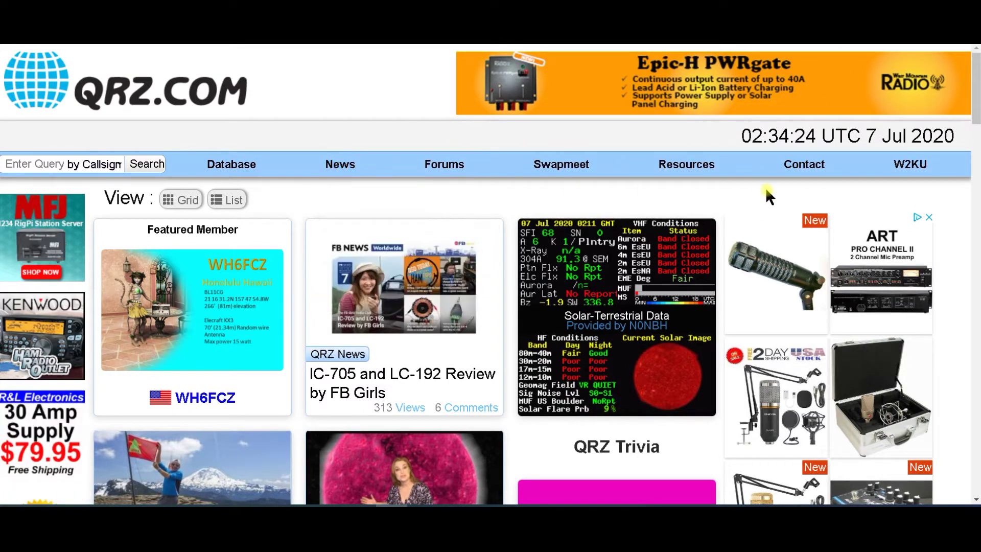
- Bring up the Callsign Update Manager for W2KU from the callsign menu in the nav bar
mouse_move(914, 166)
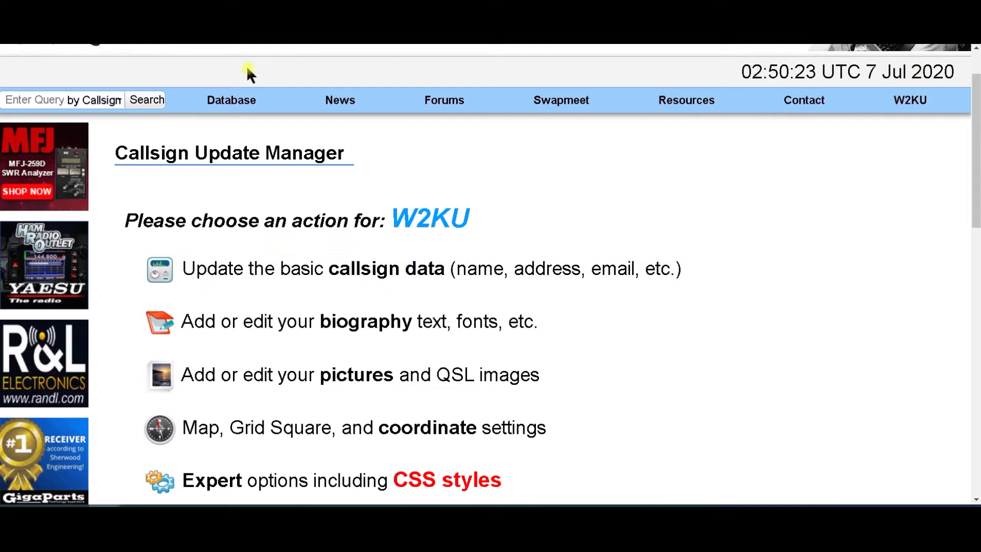
mouse_move(231, 101)
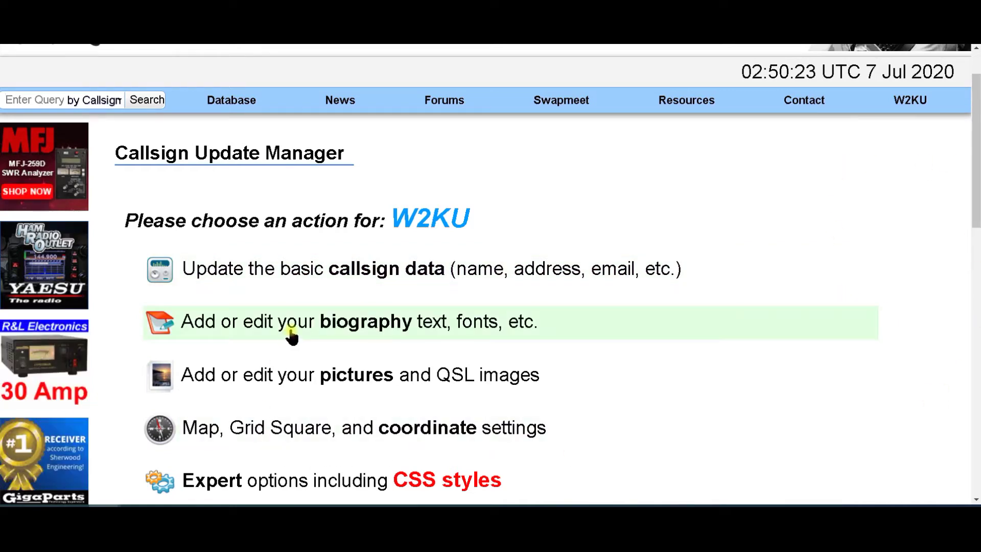
scroll(296, 335, down, 1)
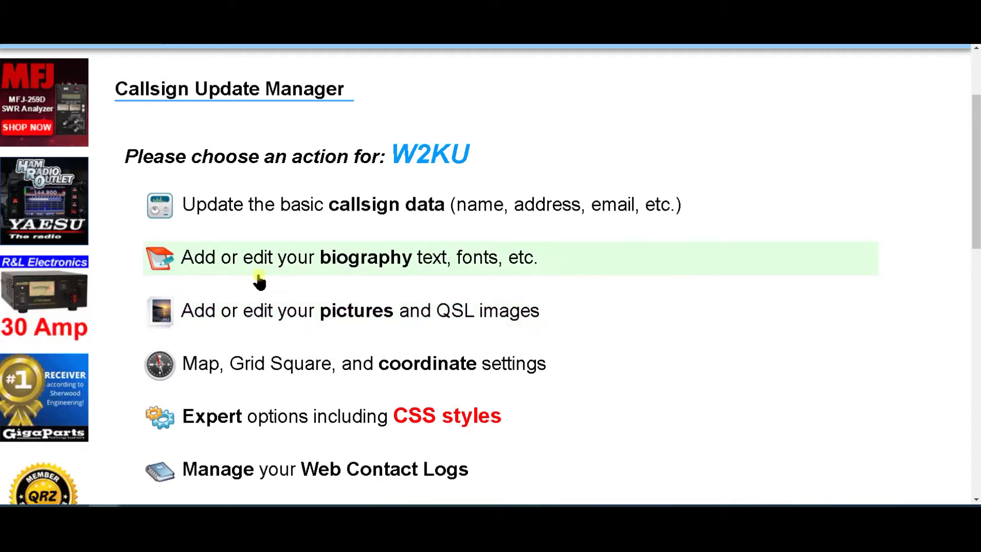
scroll(354, 309, down, 1)
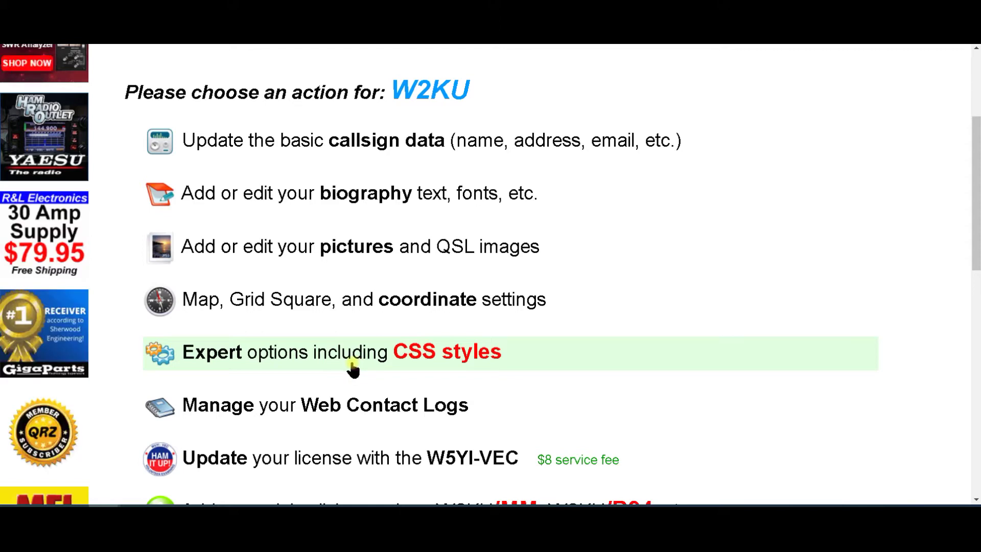
scroll(352, 368, down, 1)
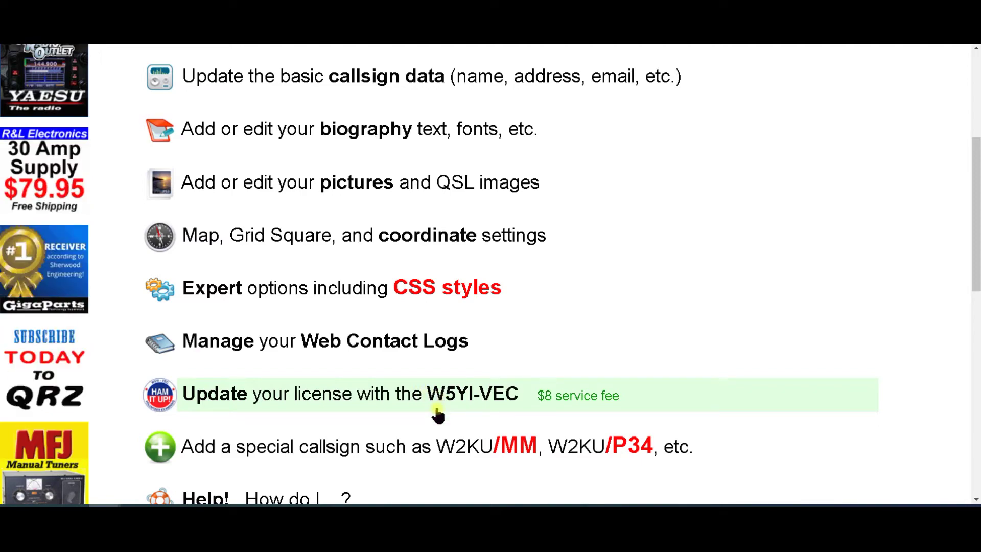
scroll(447, 421, down, 1)
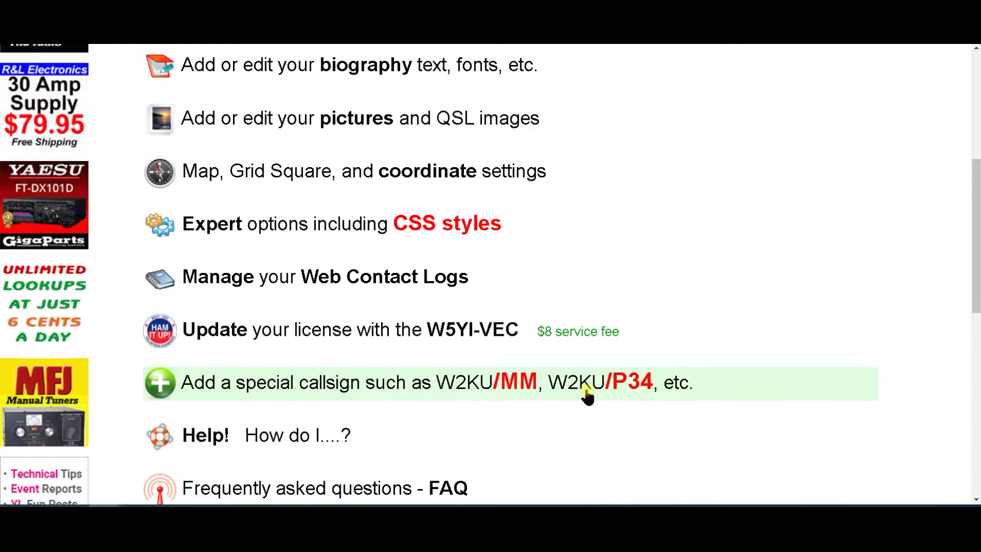
scroll(534, 432, down, 1)
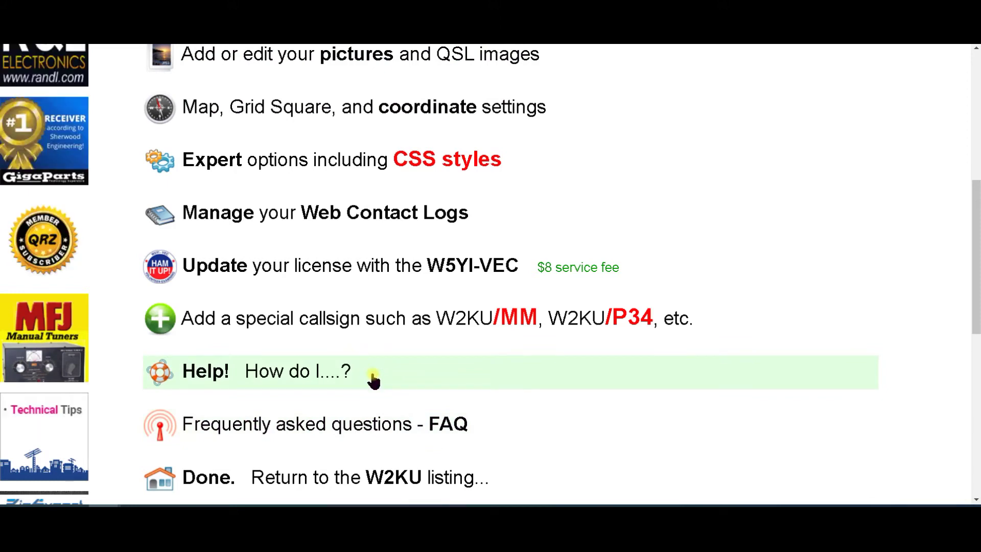
scroll(223, 446, down, 1)
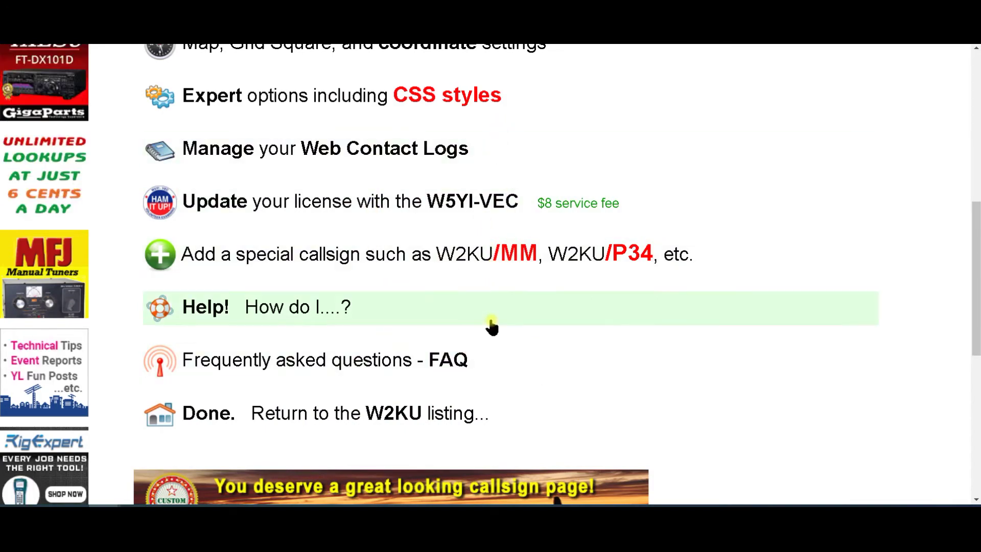
scroll(493, 356, up, 8)
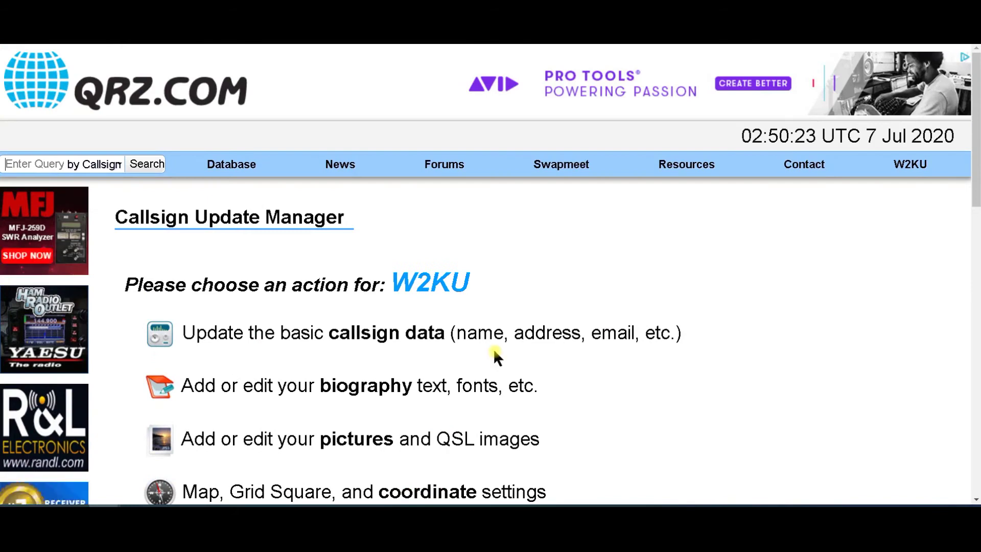
scroll(494, 352, down, 1)
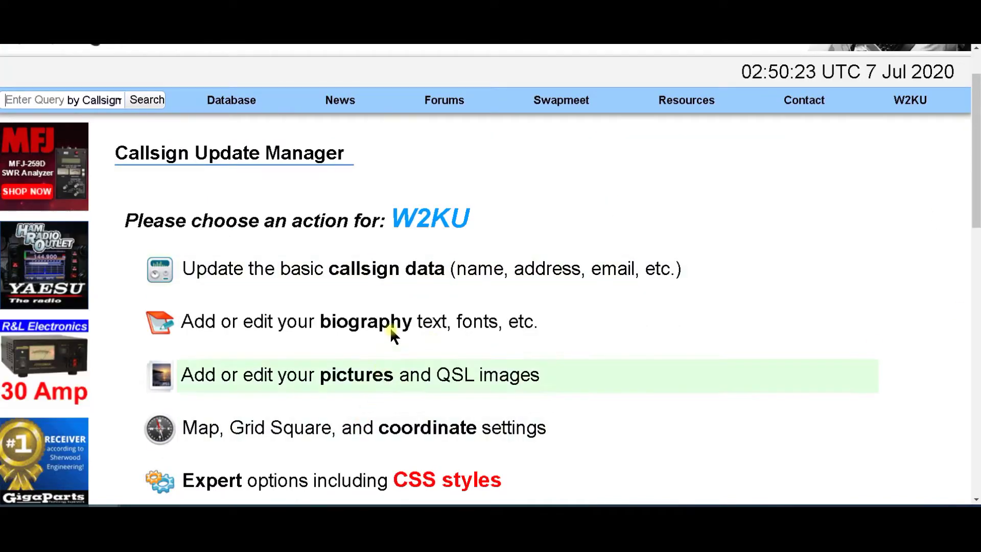
click(383, 275)
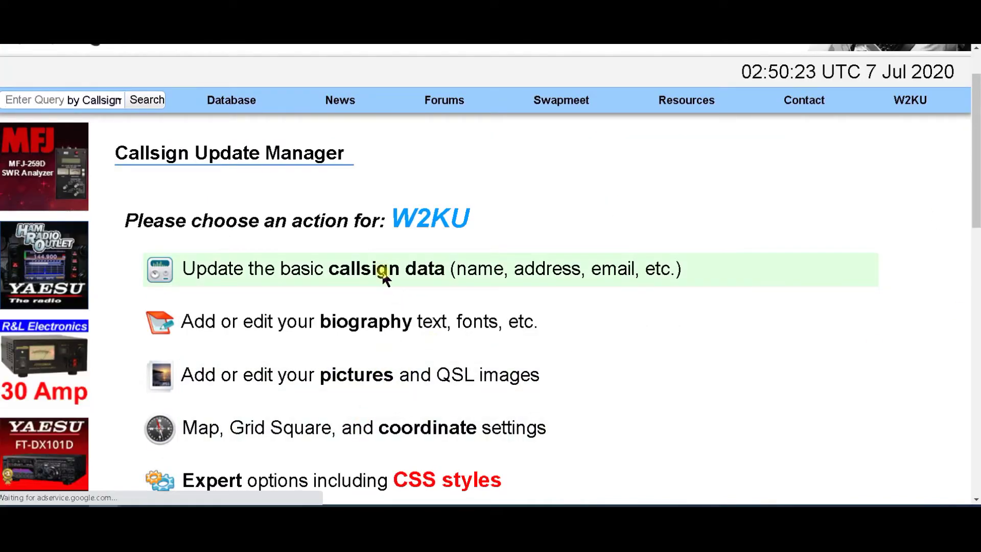
scroll(383, 278, down, 2)
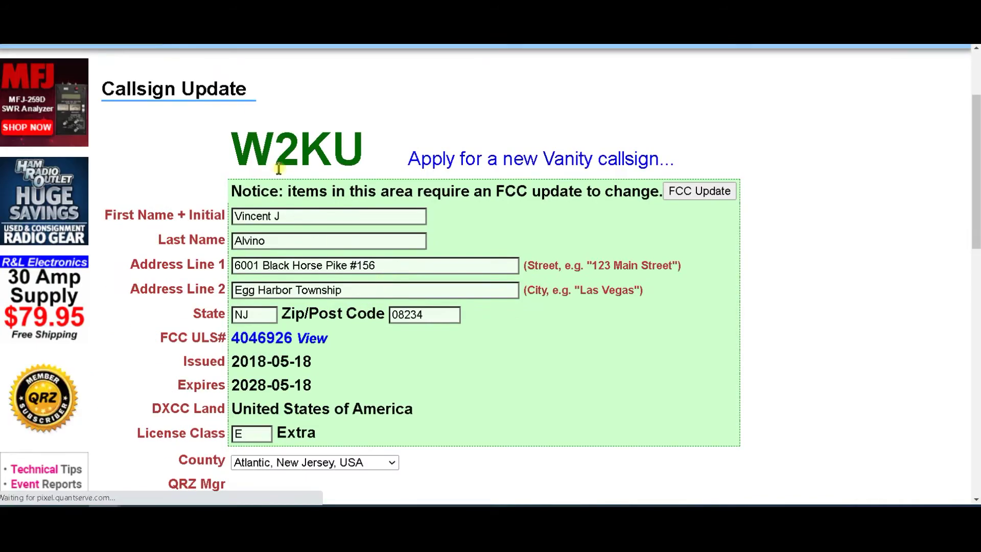
scroll(327, 365, down, 6)
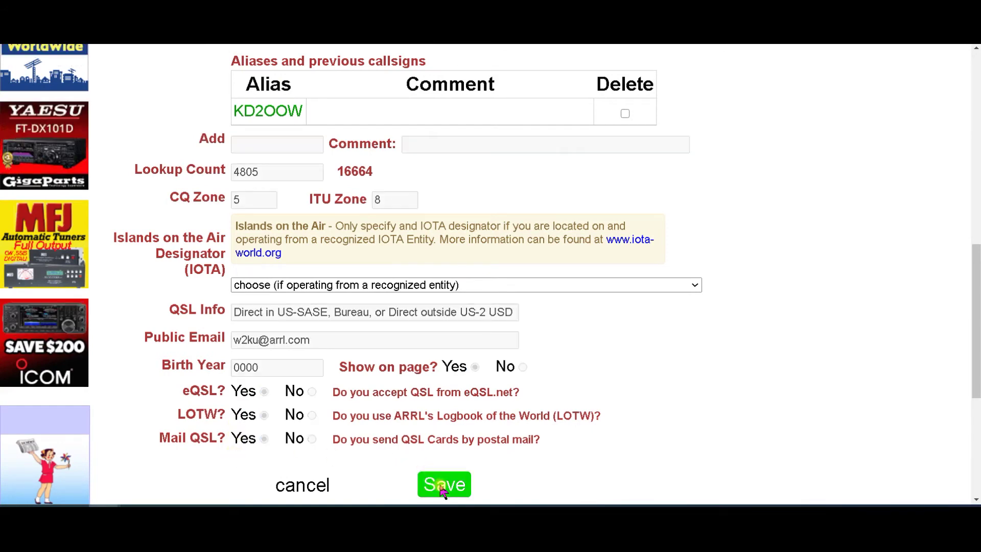
click(442, 488)
scroll(531, 250, down, 1)
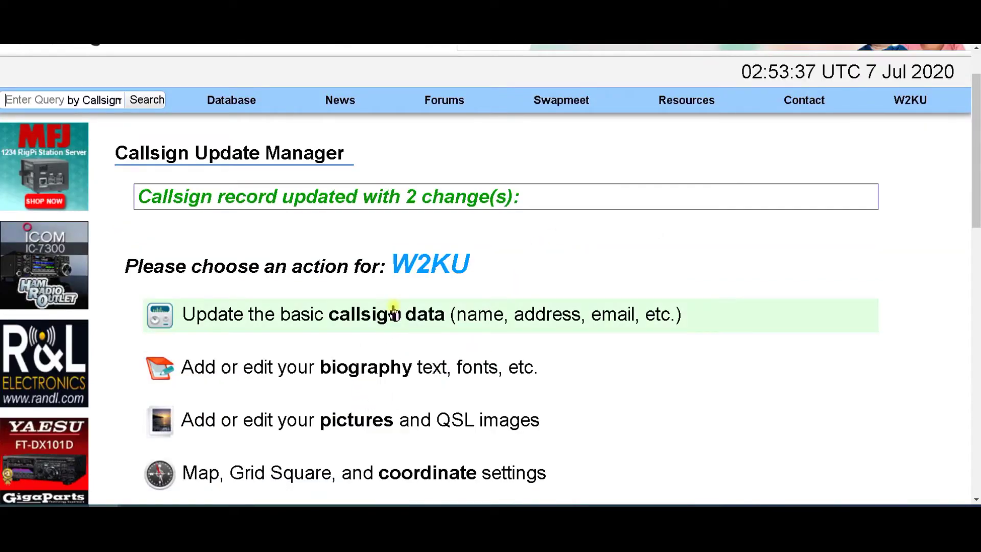
- Review the W2KU image collection of 11 pictures and return to the editing menu
click(346, 426)
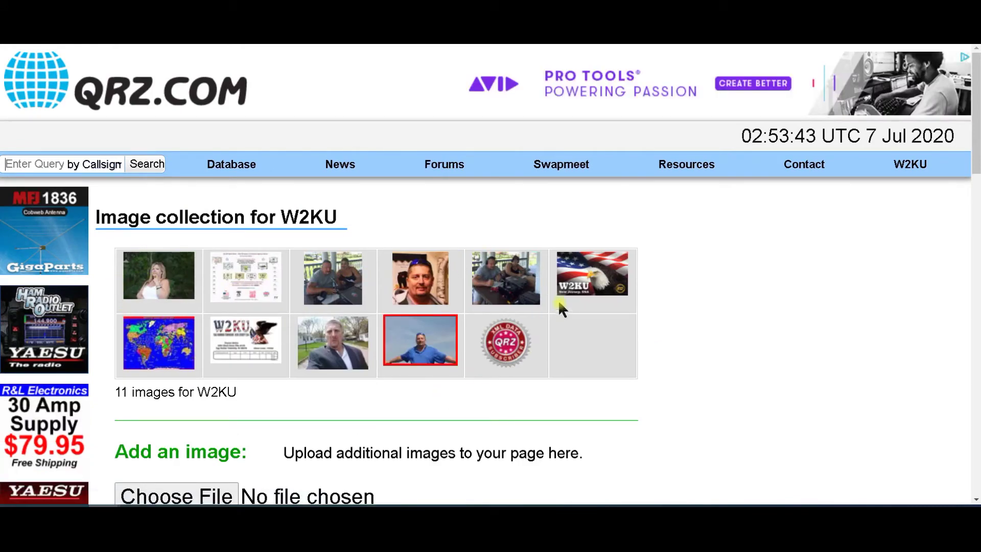
scroll(375, 268, down, 6)
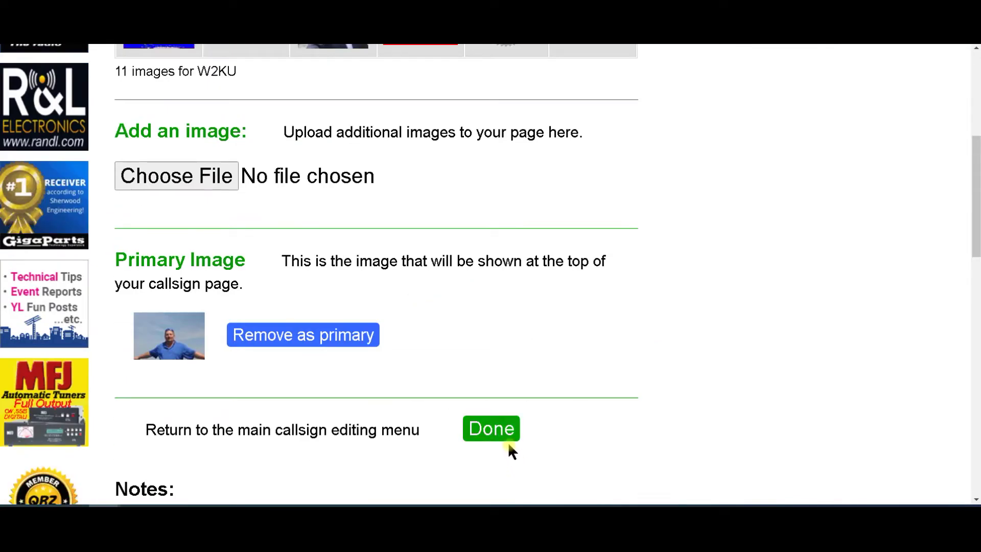
click(489, 438)
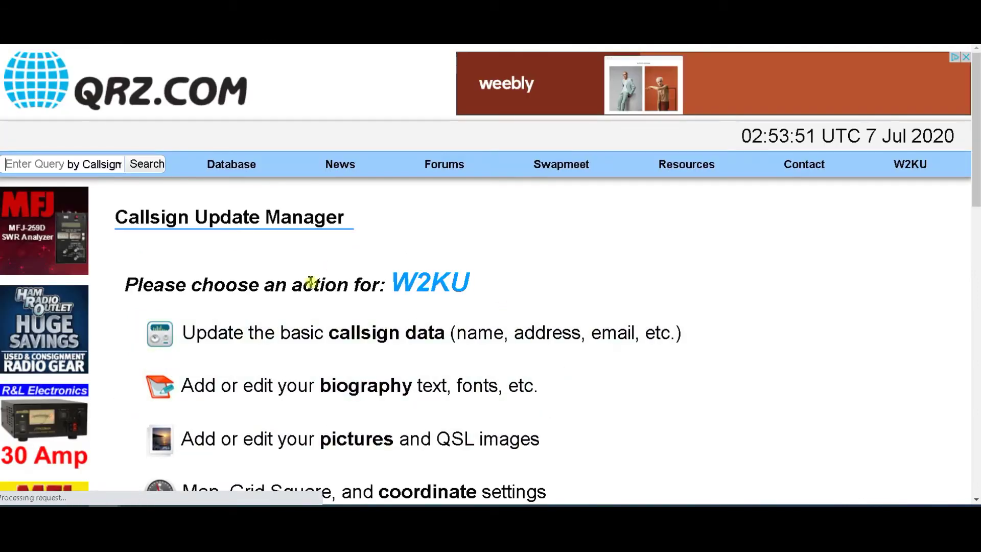
- Review the W2KU biography's text, photos, QSL cards and world map, then save it
click(348, 393)
scroll(425, 325, down, 1)
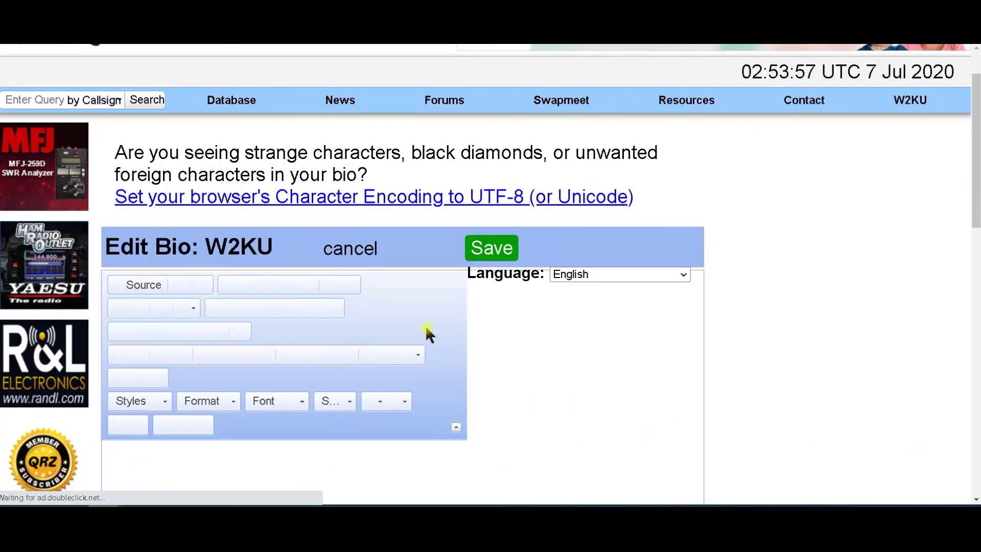
scroll(425, 326, down, 3)
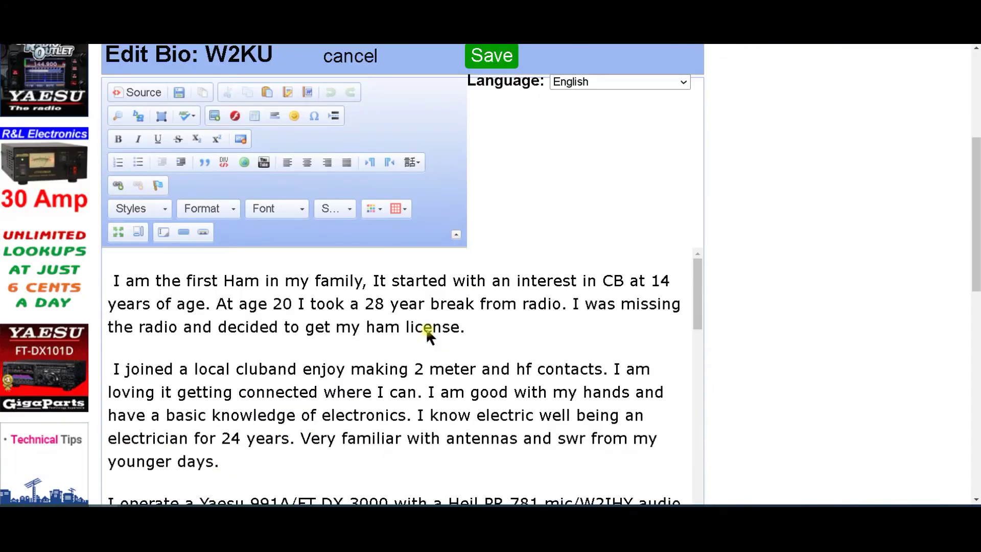
scroll(164, 285, down, 10)
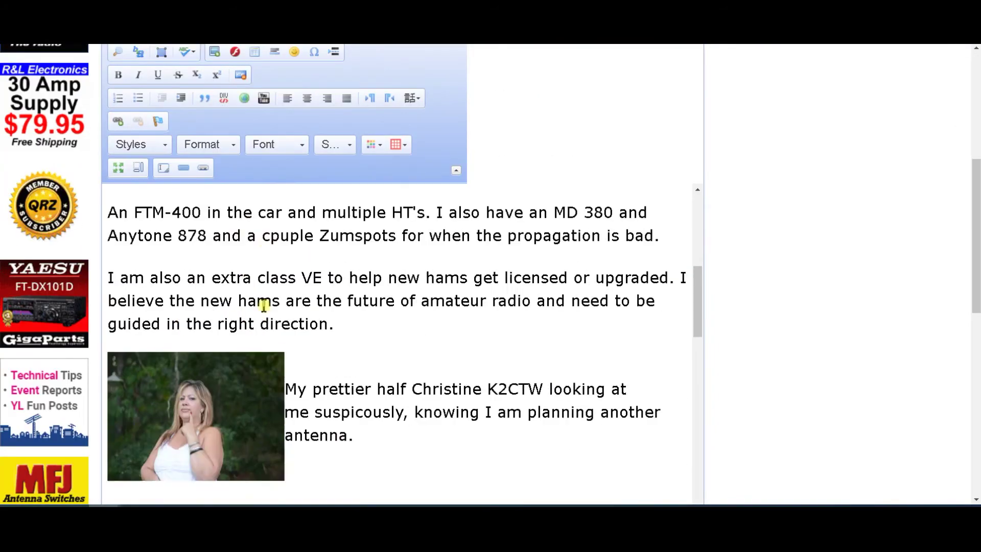
scroll(554, 398, down, 8)
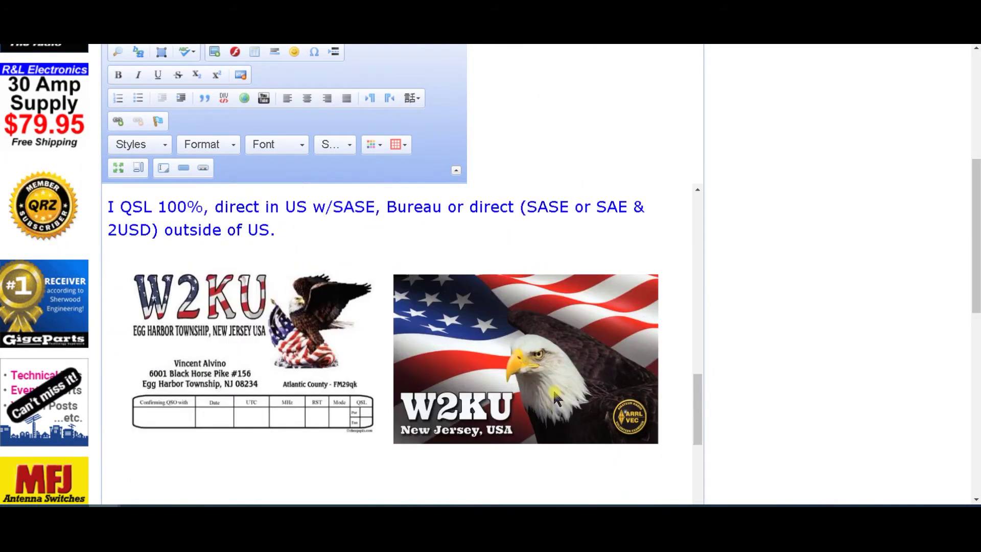
scroll(438, 377, down, 10)
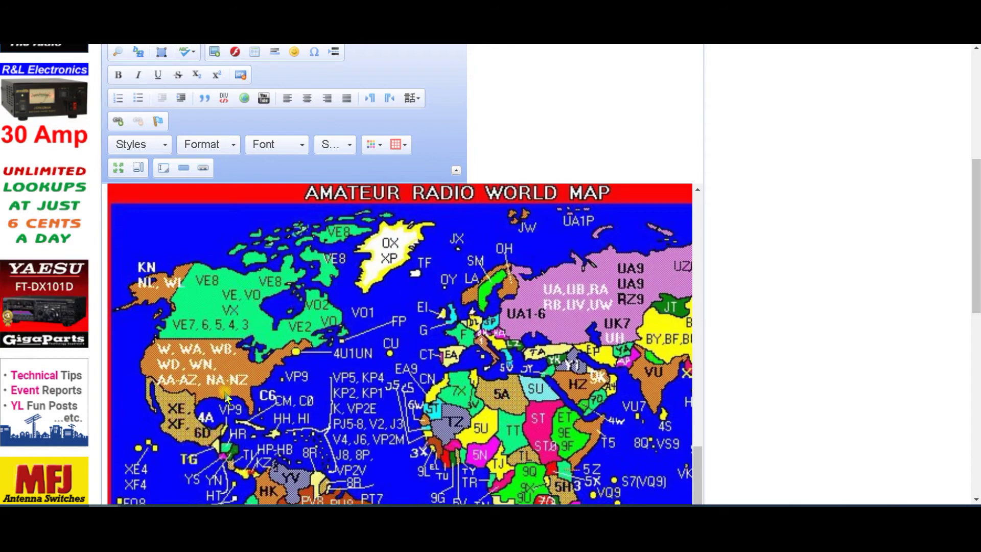
scroll(246, 388, down, 1)
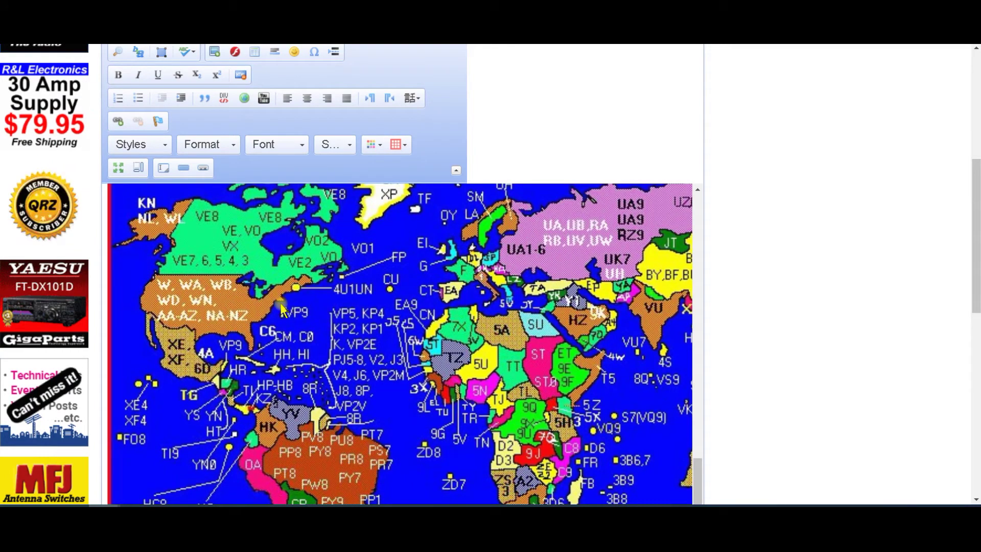
scroll(319, 410, down, 2)
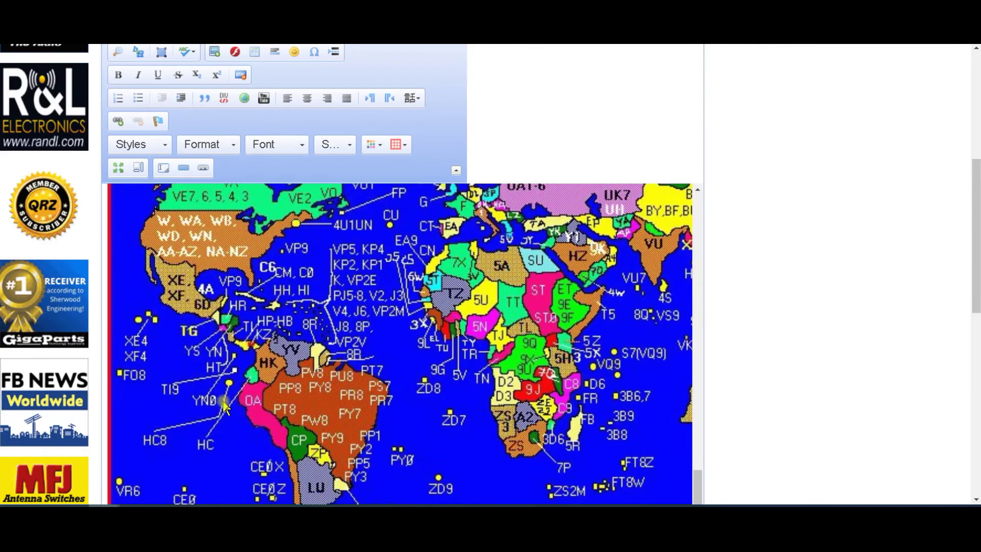
scroll(300, 424, up, 7)
scroll(296, 415, down, 10)
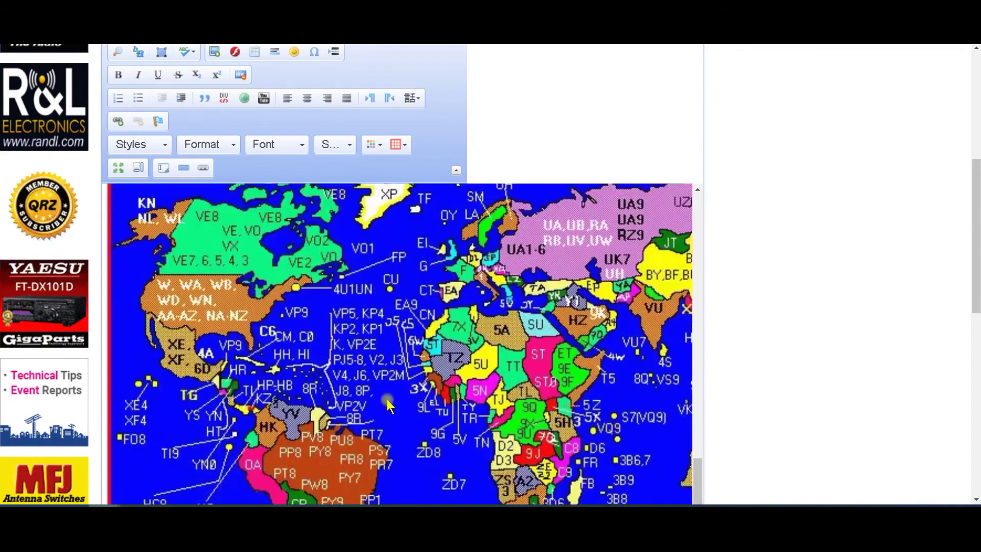
scroll(776, 285, down, 2)
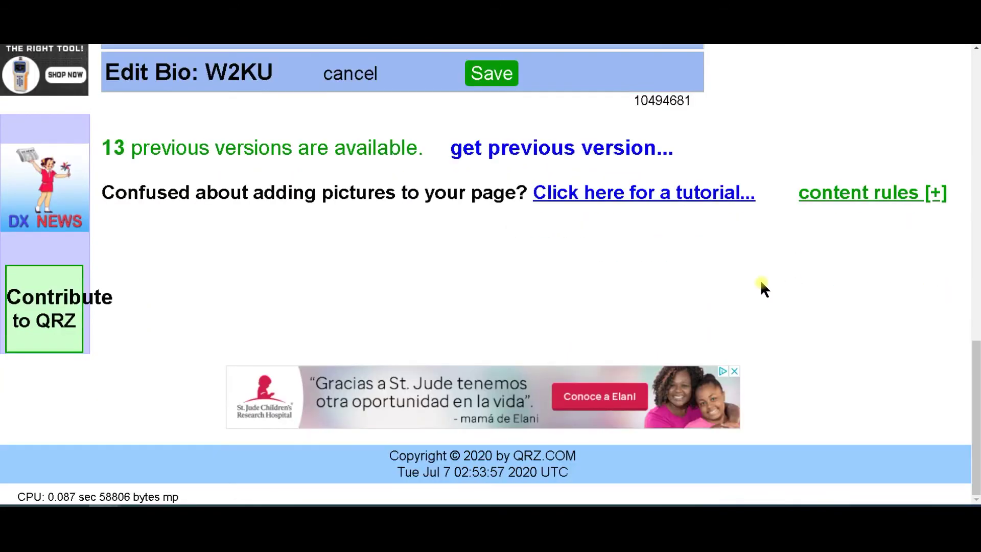
scroll(435, 253, up, 4)
click(496, 269)
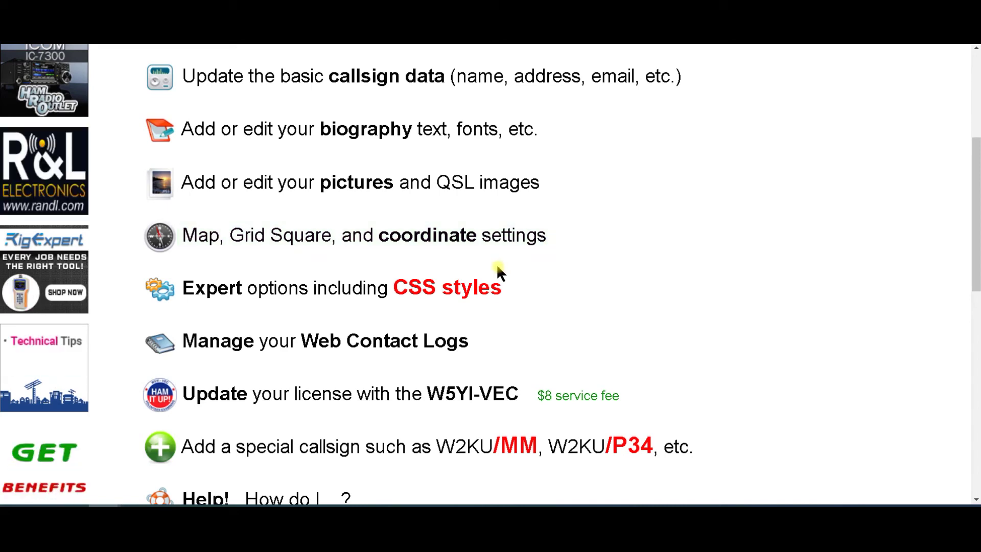
scroll(499, 273, down, 5)
- View the public W2KU callsign page and read its biography down to the world map
scroll(499, 276, up, 5)
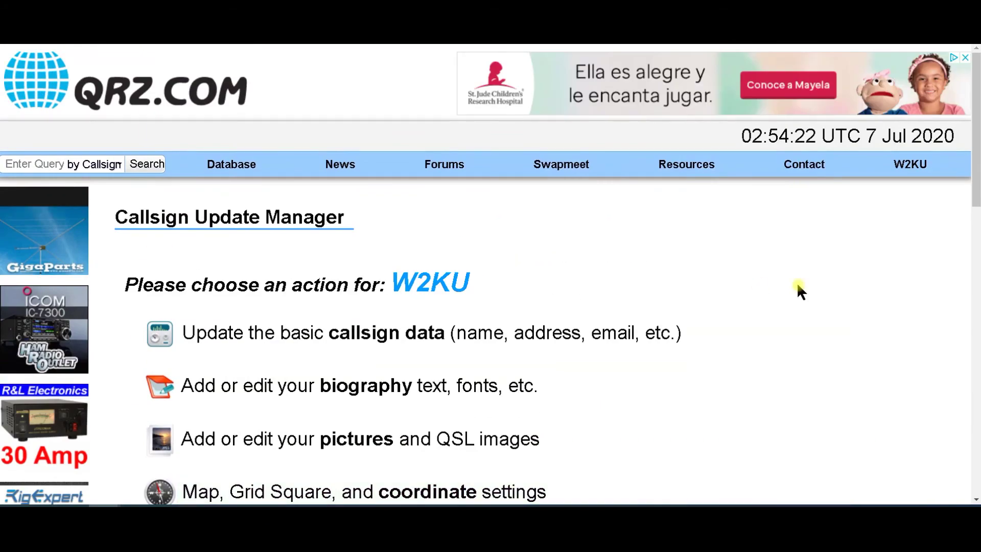
mouse_move(910, 168)
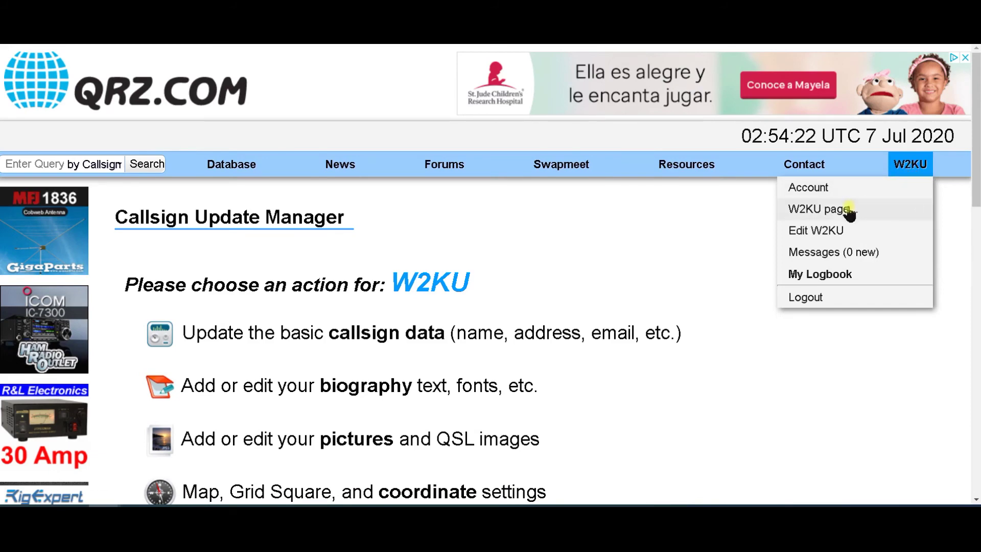
click(810, 209)
scroll(708, 251, down, 1)
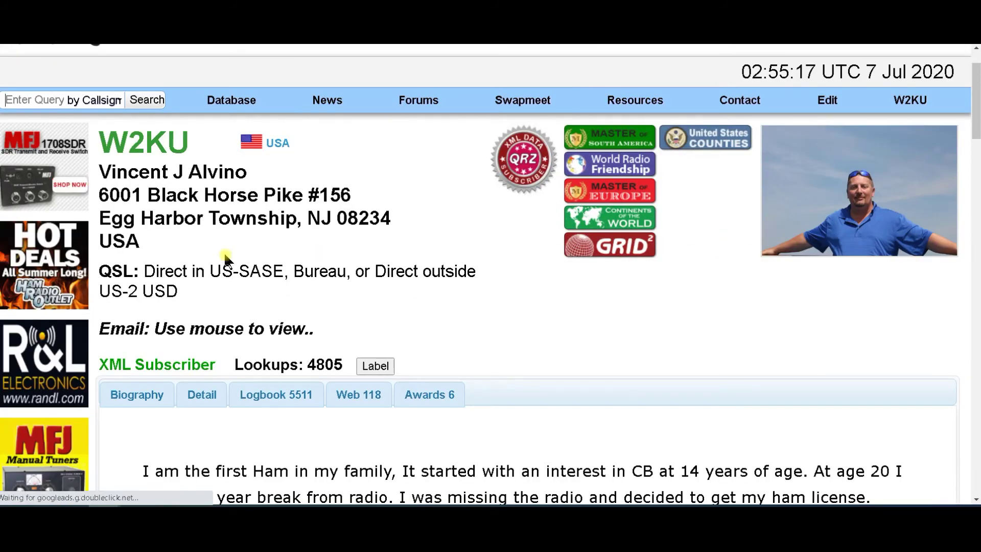
scroll(290, 302, down, 16)
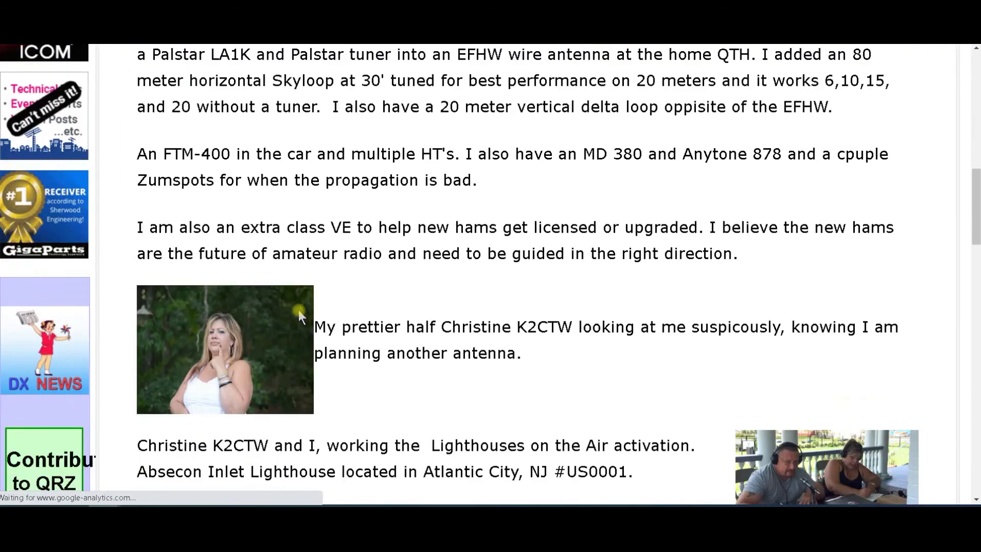
scroll(289, 315, down, 14)
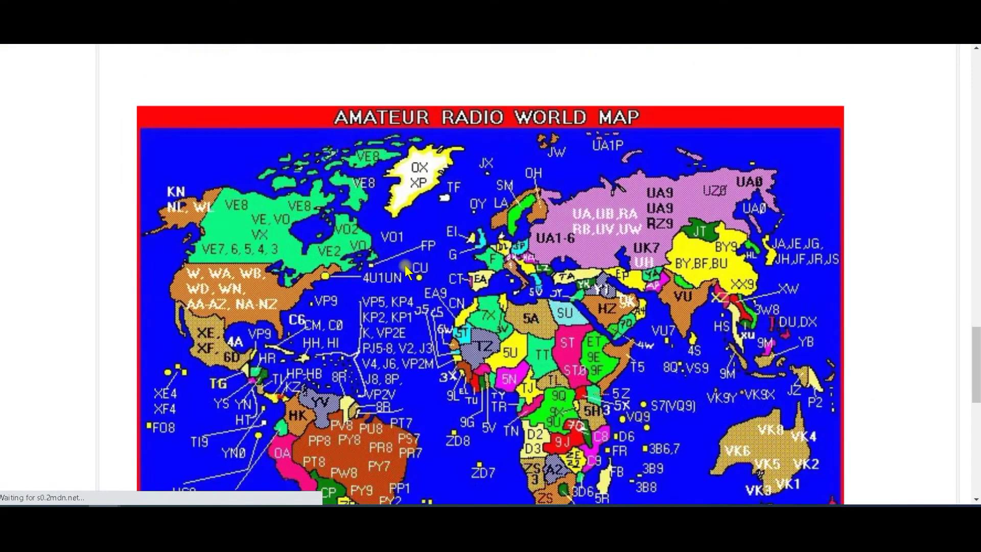
scroll(465, 366, down, 3)
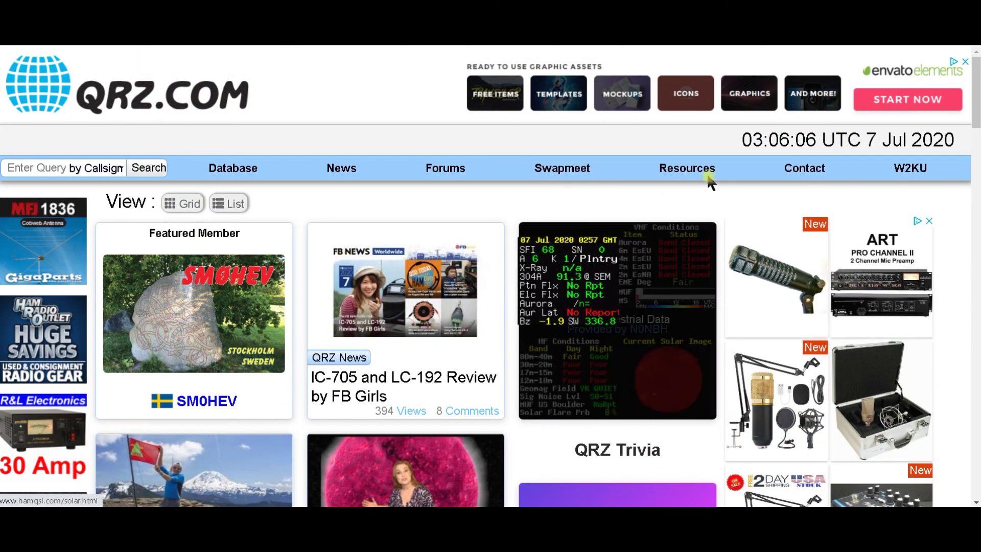
click(894, 167)
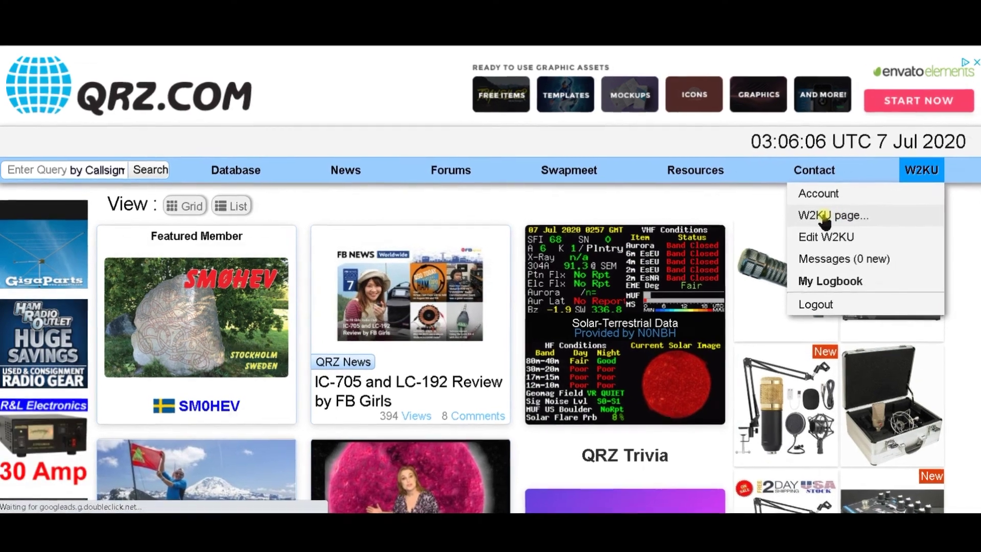
click(816, 214)
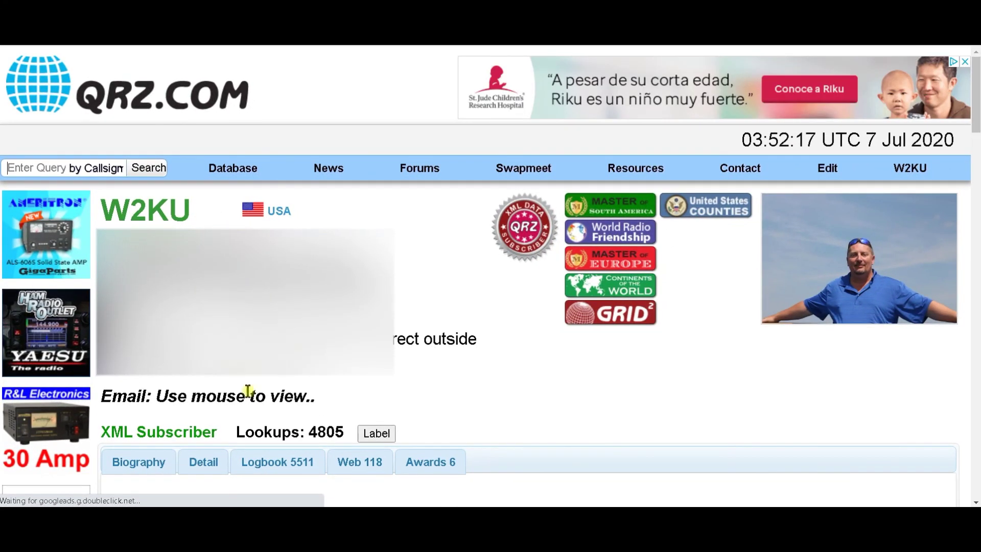
mouse_move(248, 394)
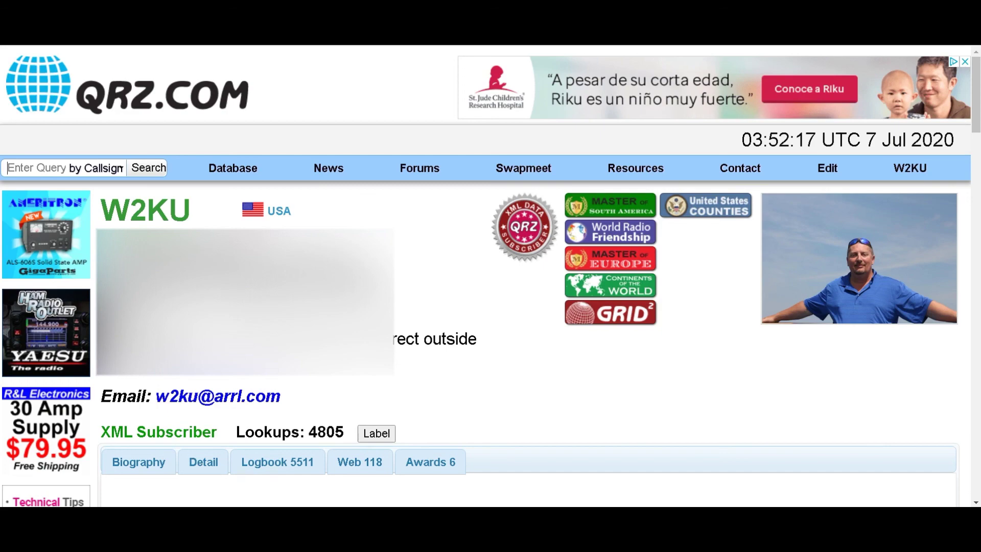